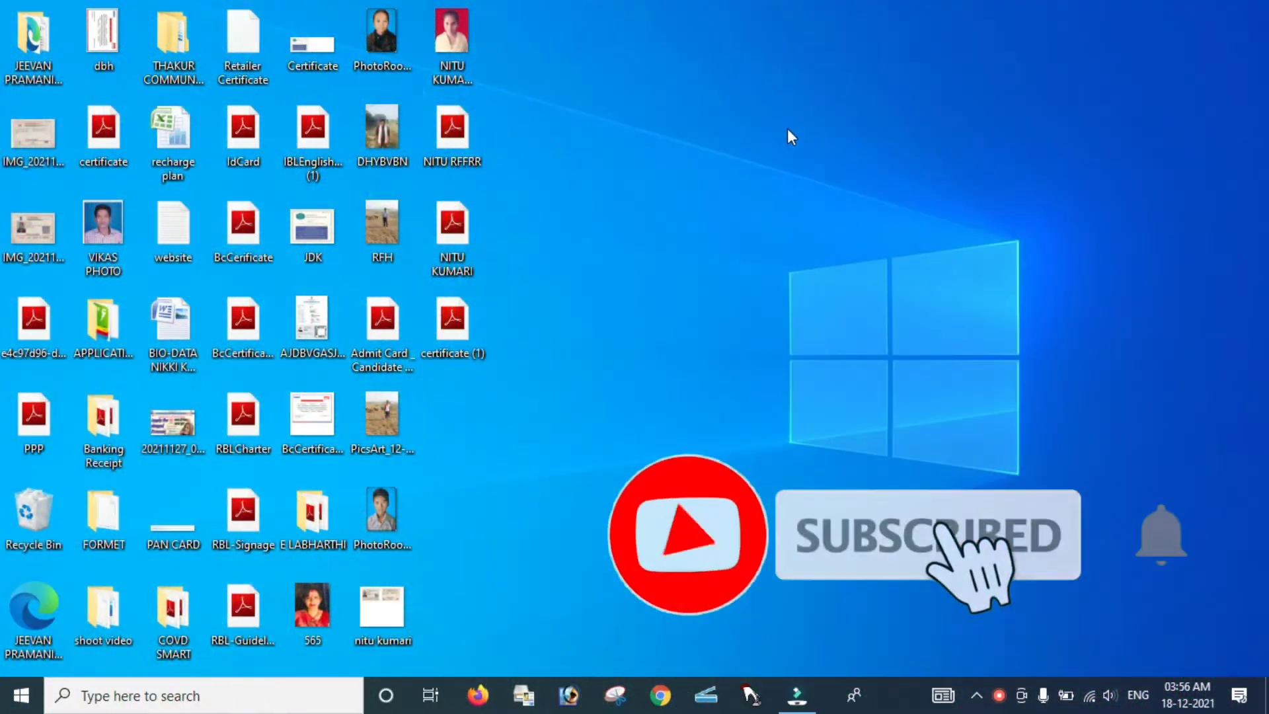
right_click(757, 113)
click(816, 166)
right_click(759, 103)
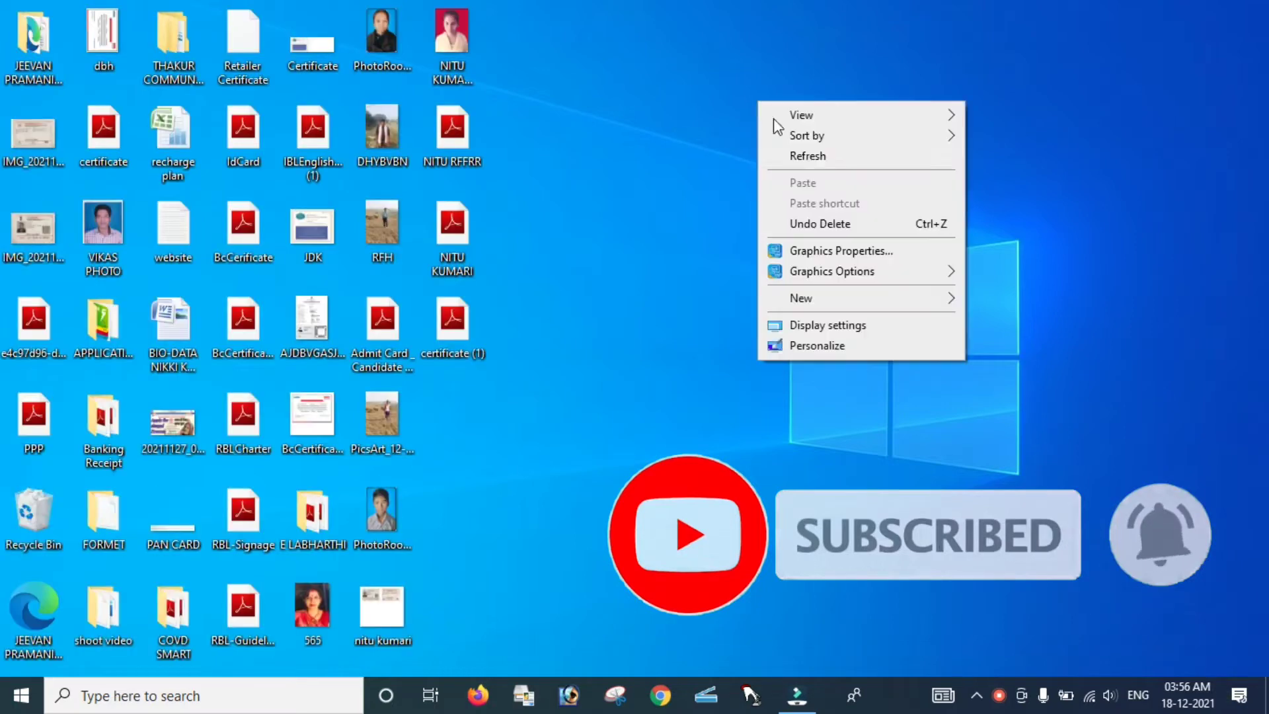
click(807, 156)
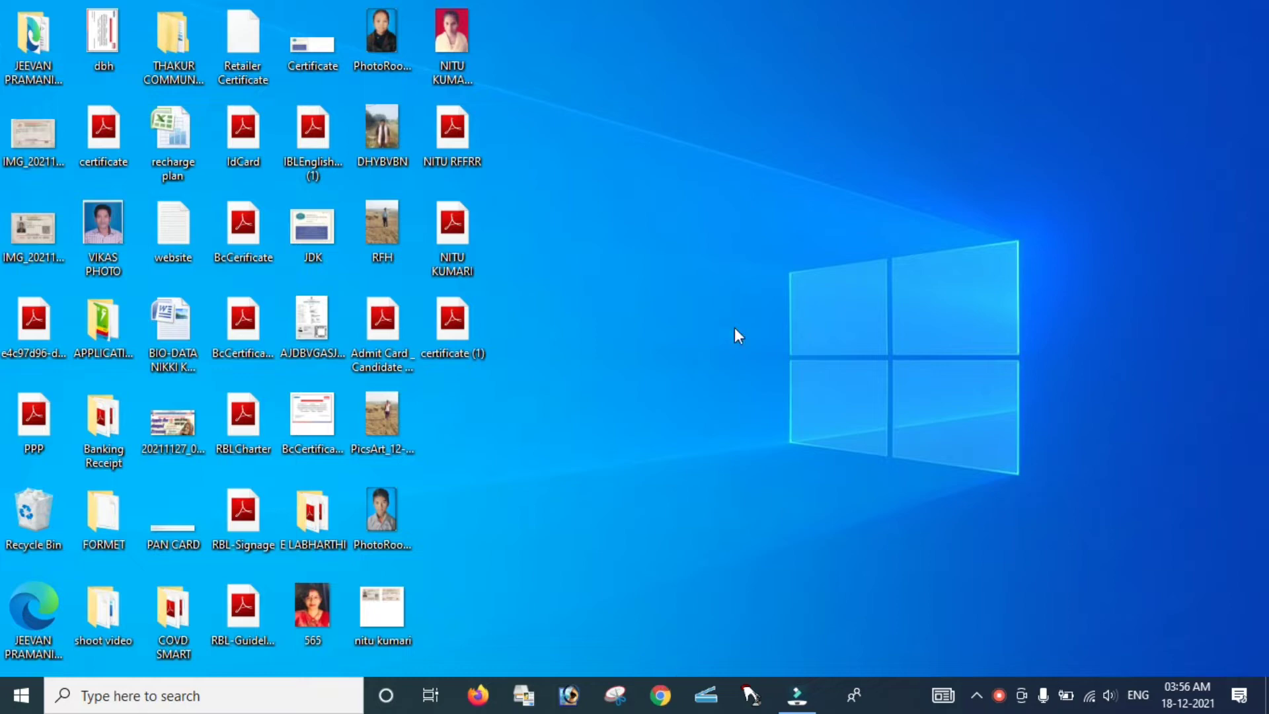
right_click(736, 76)
click(782, 132)
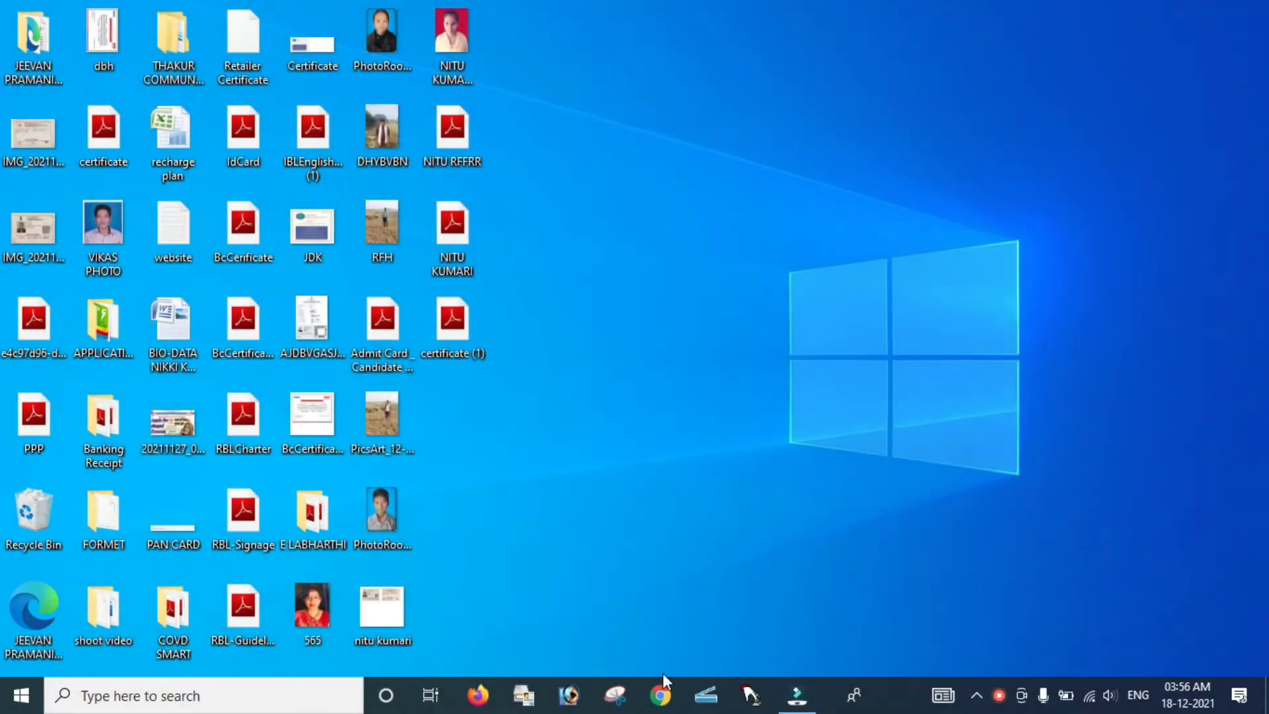
- Search the web for "csc login" in Chrome and open the Digital Seva Portal - CSC result
click(660, 695)
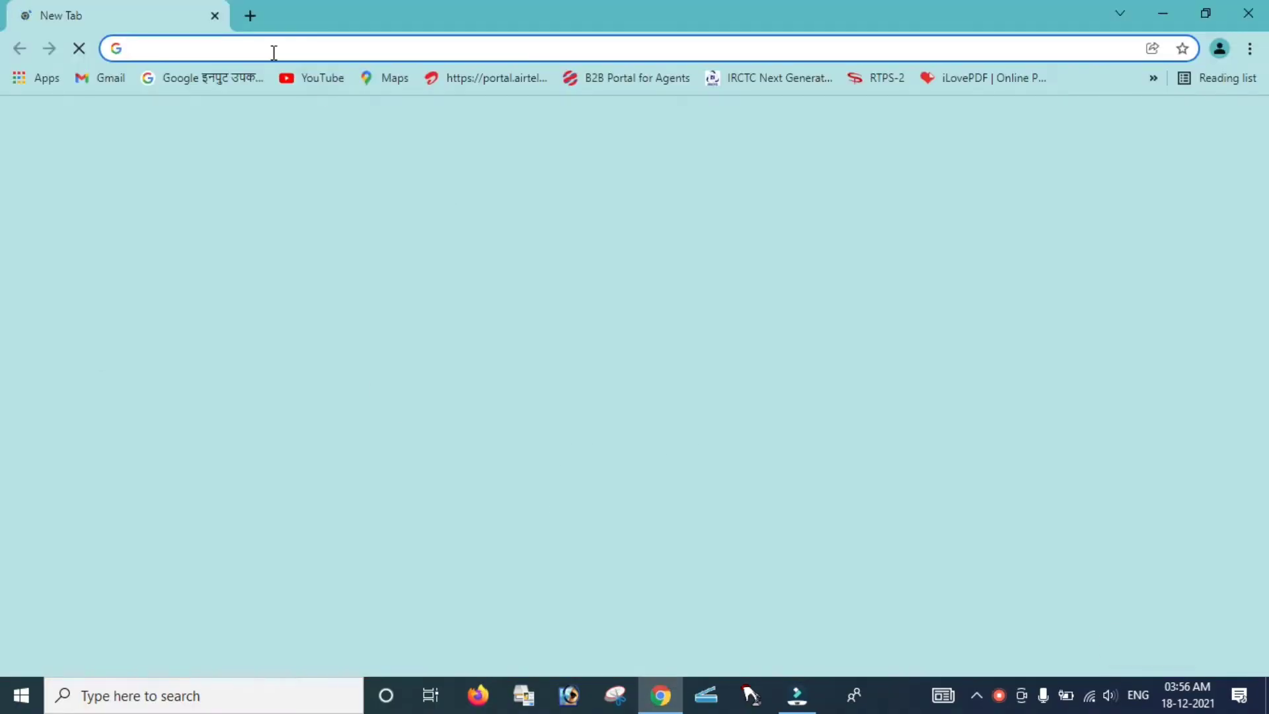
click(272, 52)
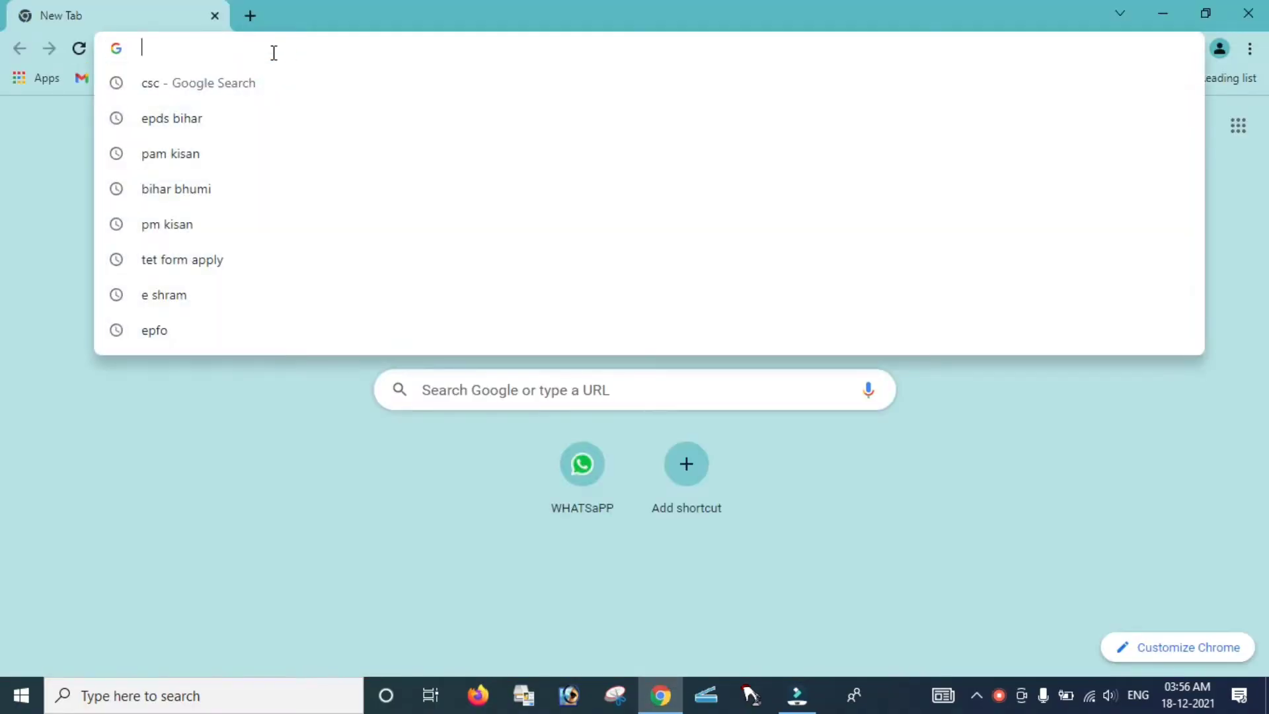
text(csc)
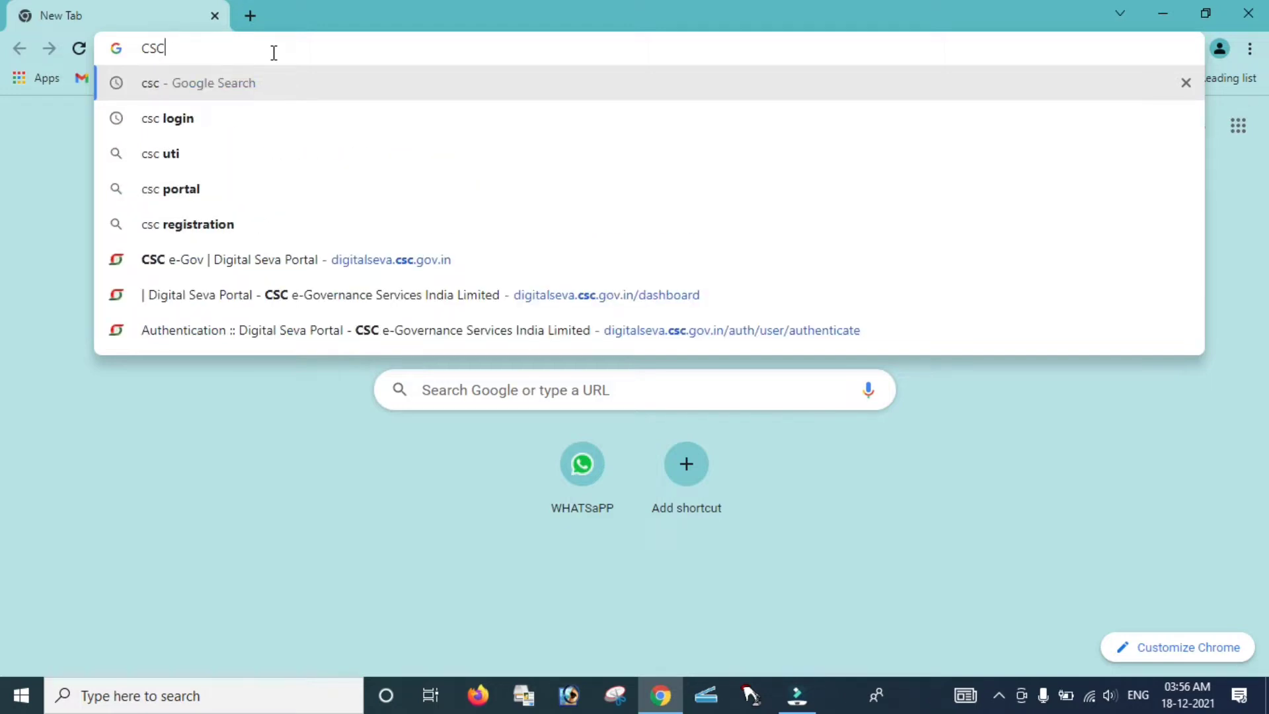
click(220, 125)
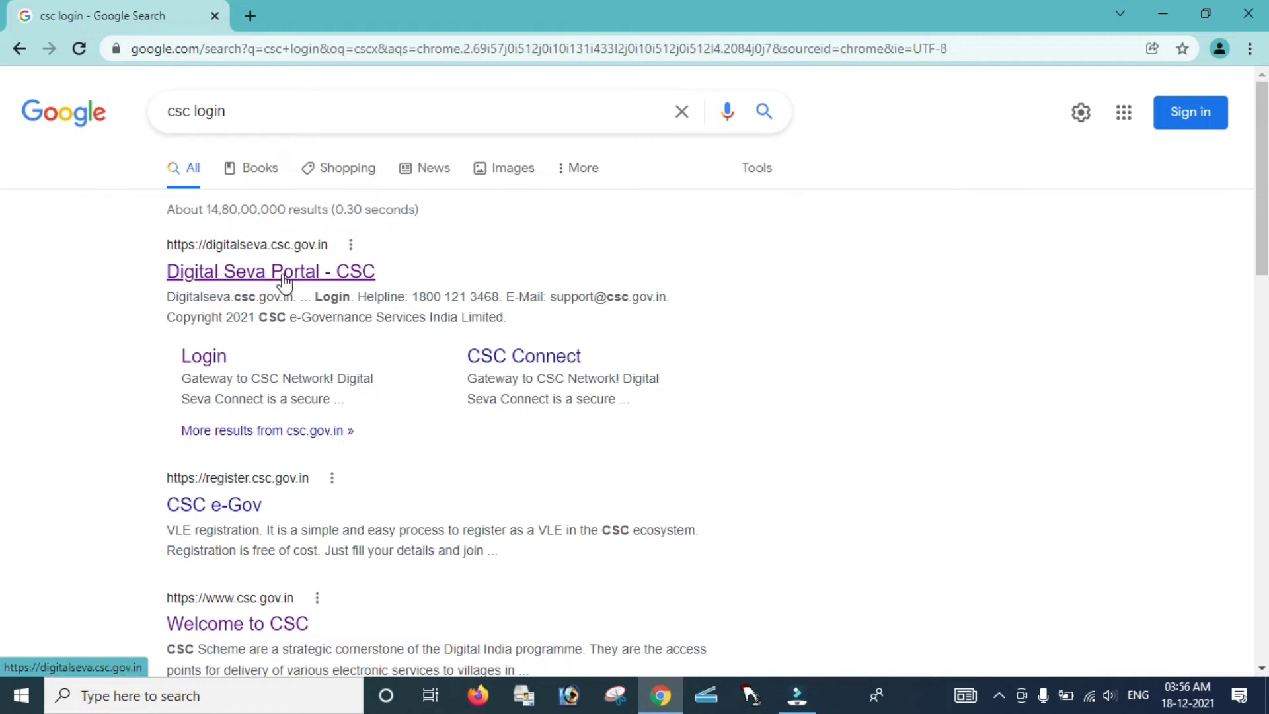
scroll(294, 283, down, 1)
scroll(290, 283, up, 1)
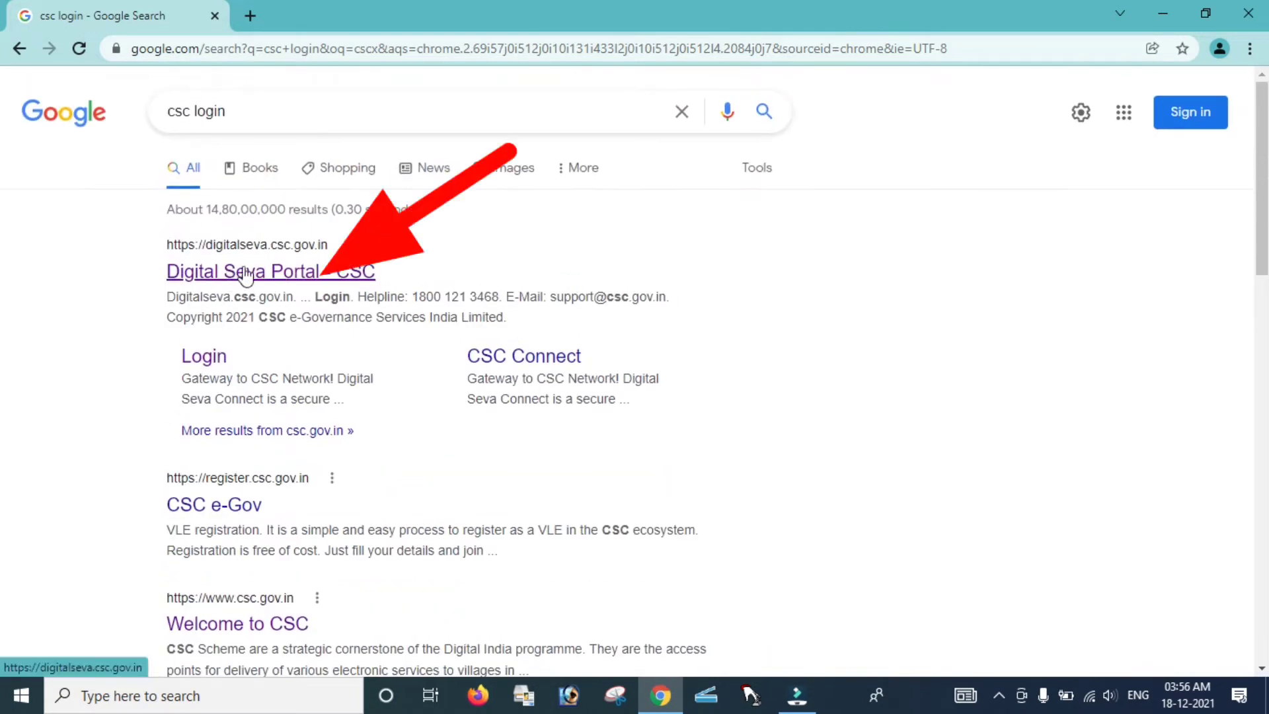
click(318, 282)
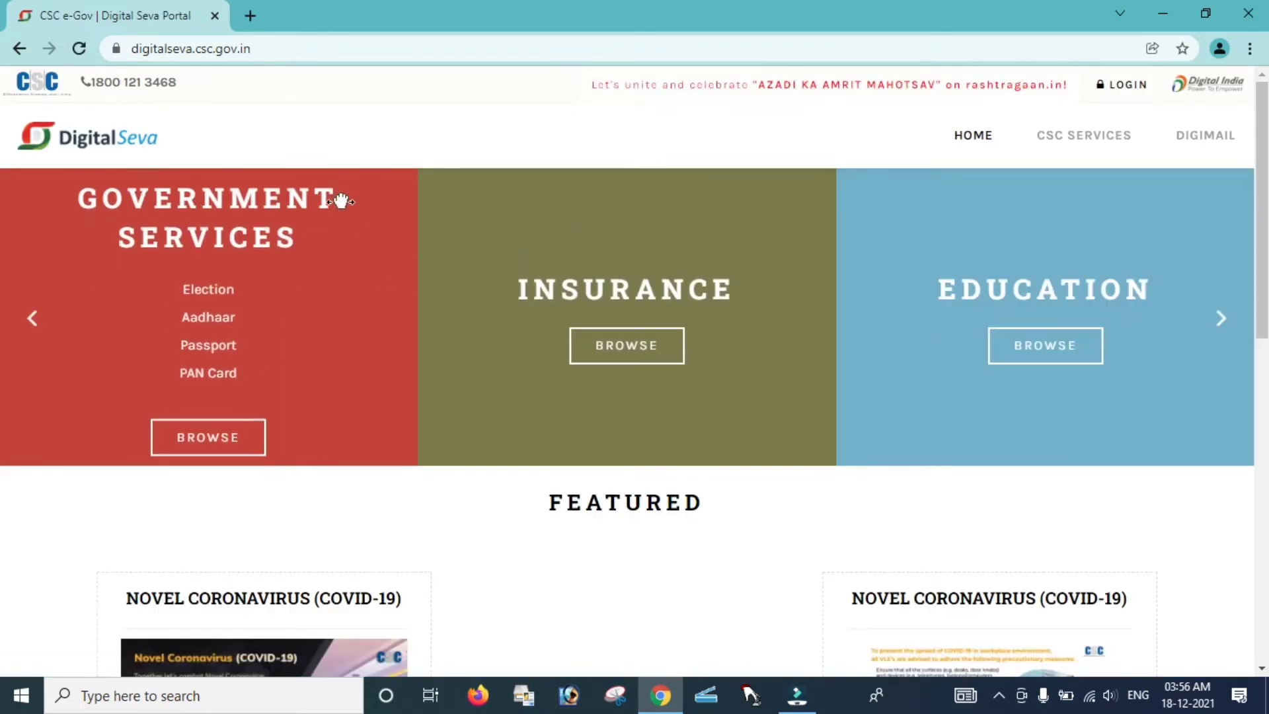
- Log in to the Digital Seva Portal from its home page to reach the dashboard
scroll(850, 328, down, 3)
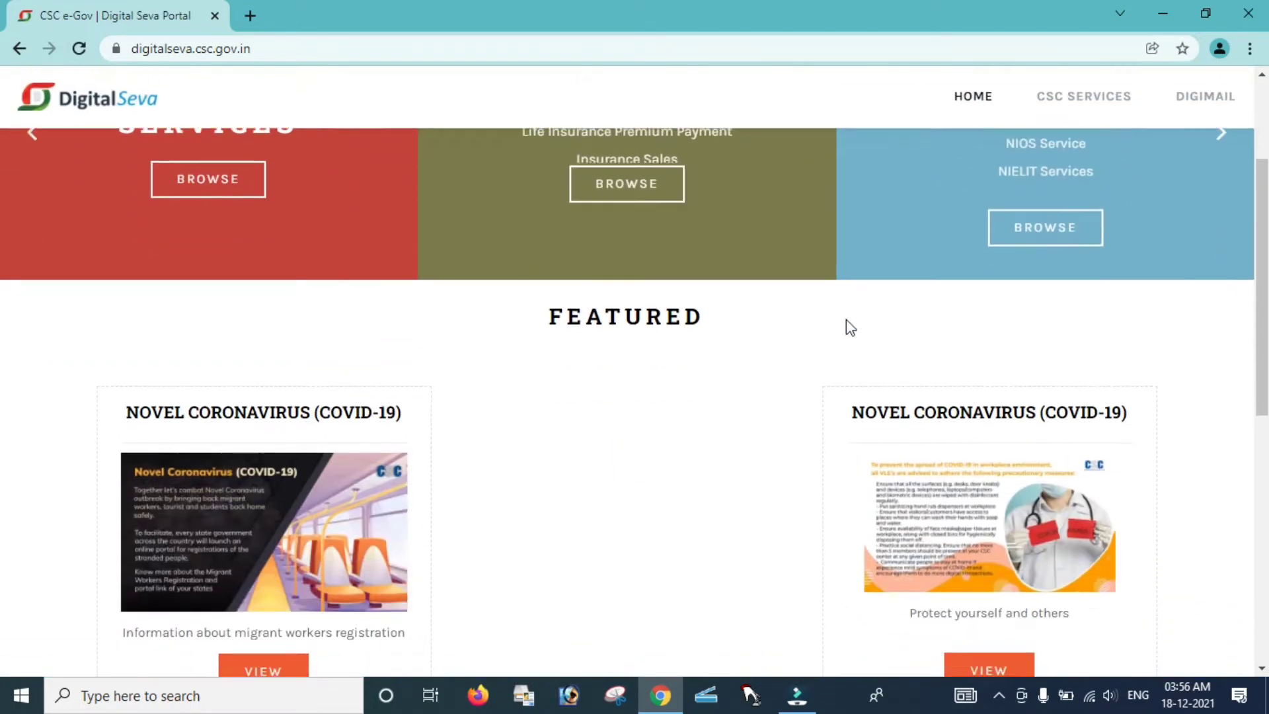
scroll(850, 328, up, 3)
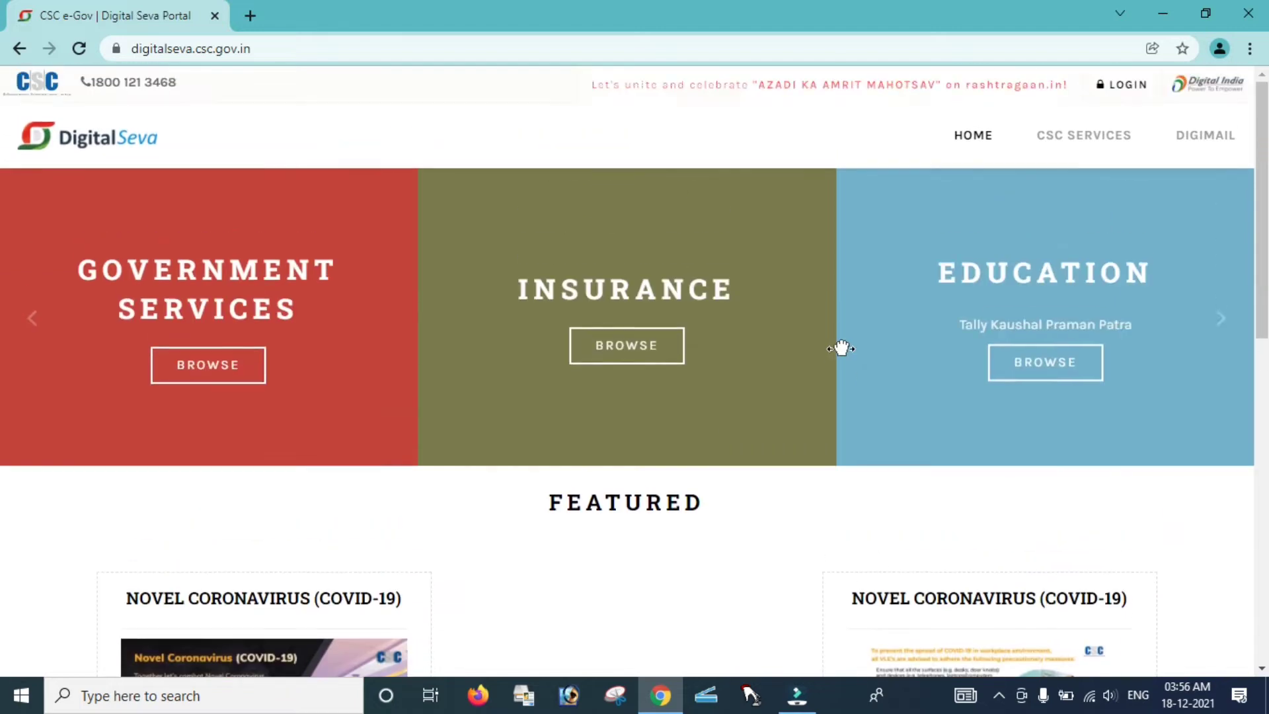
click(1128, 87)
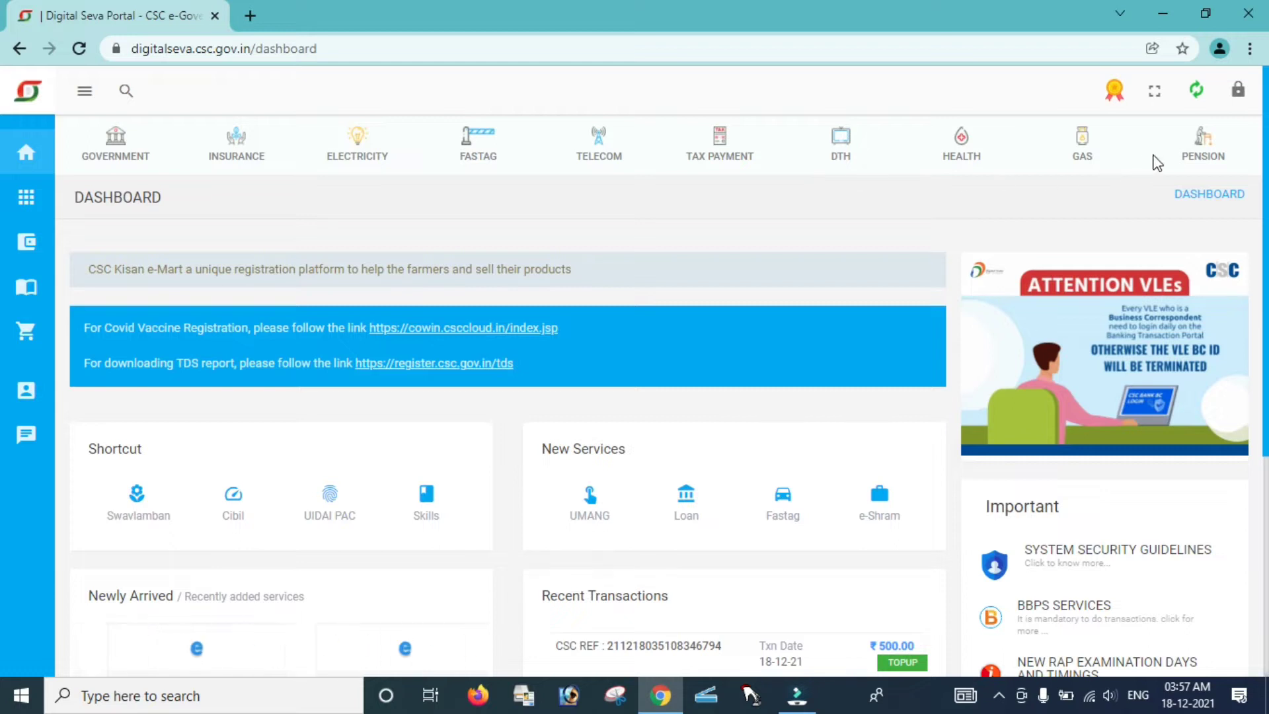
- Go to the electricity bill payment service and choose North Bihar Power Distribution as the biller
click(355, 139)
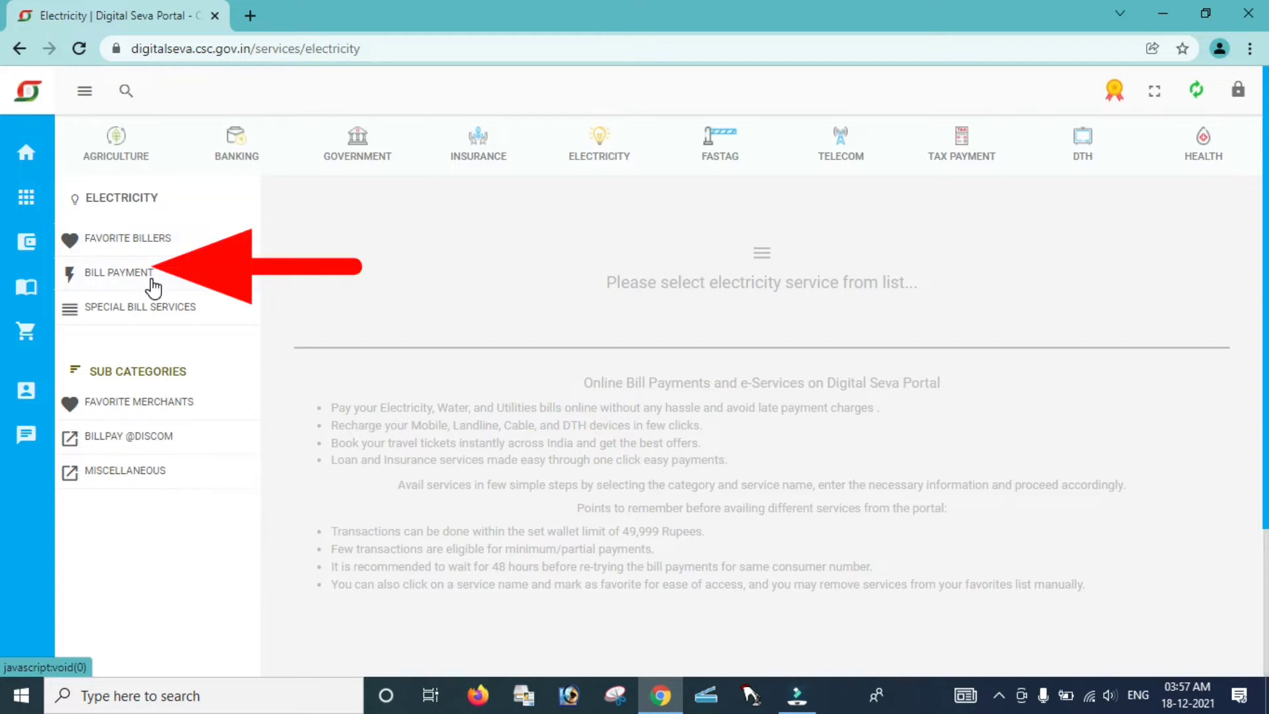
click(112, 278)
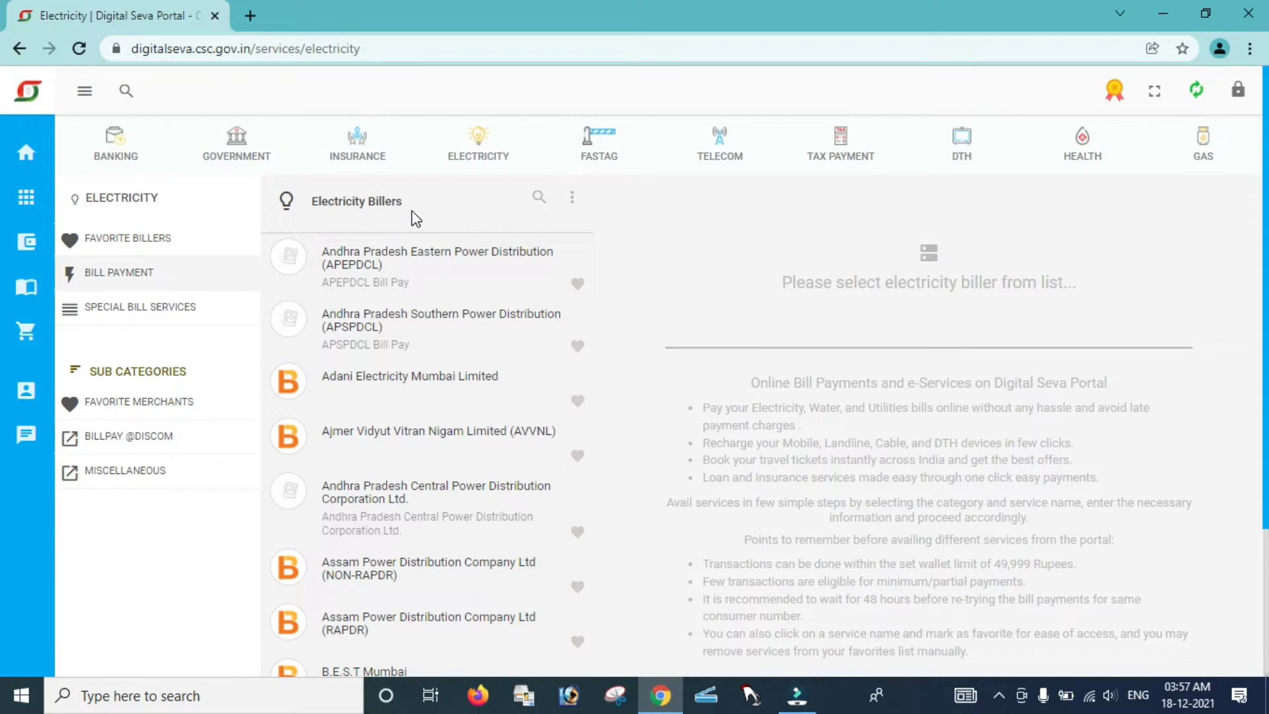
scroll(404, 297, down, 3)
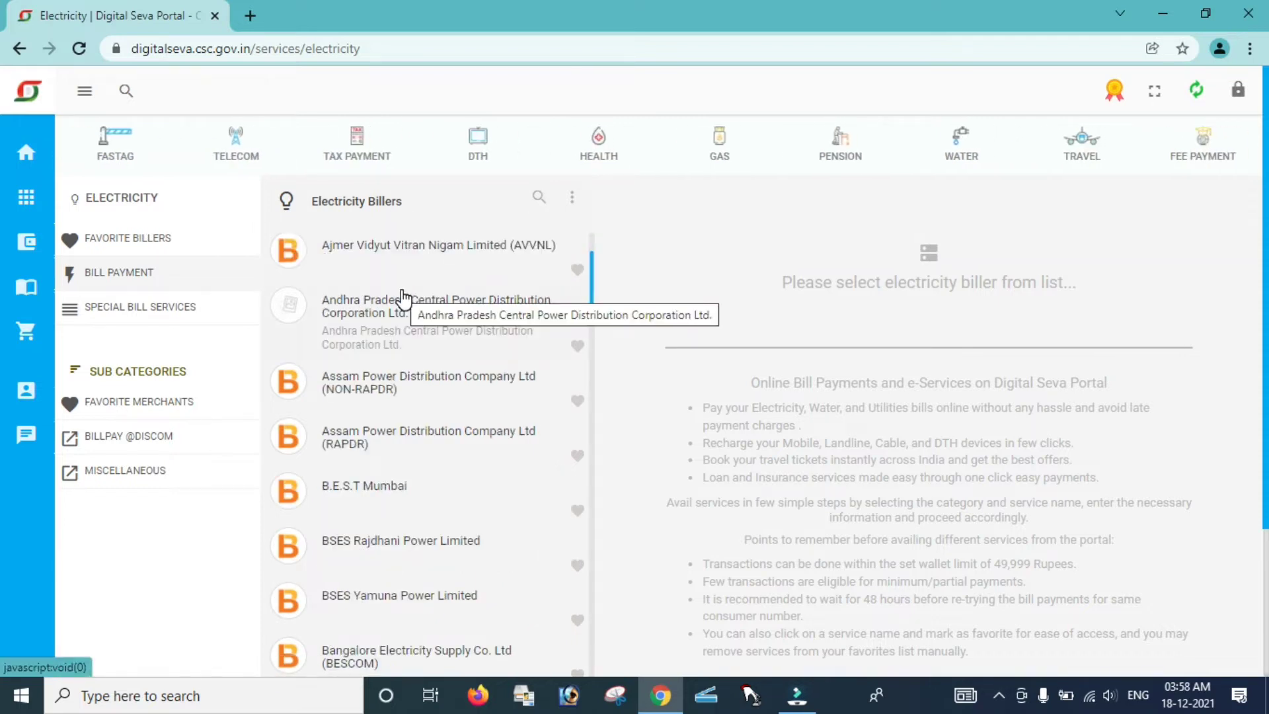
scroll(391, 396, down, 6)
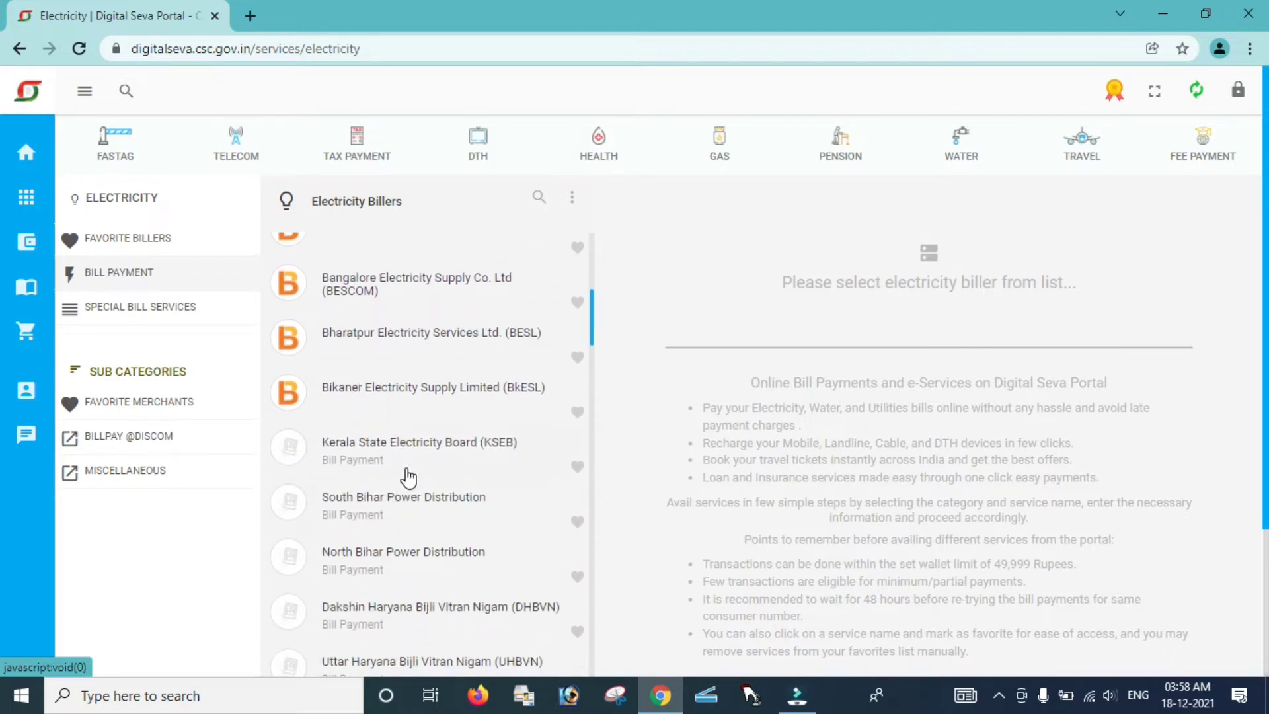
scroll(410, 479, down, 2)
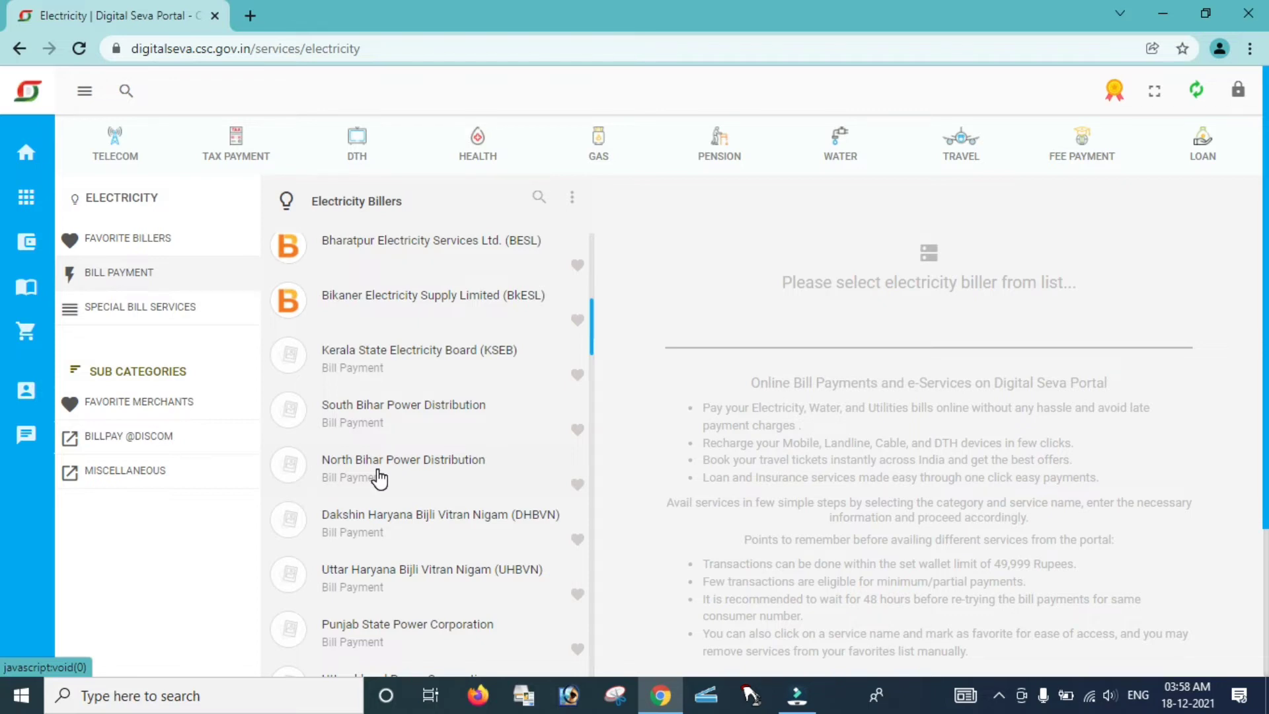
click(379, 477)
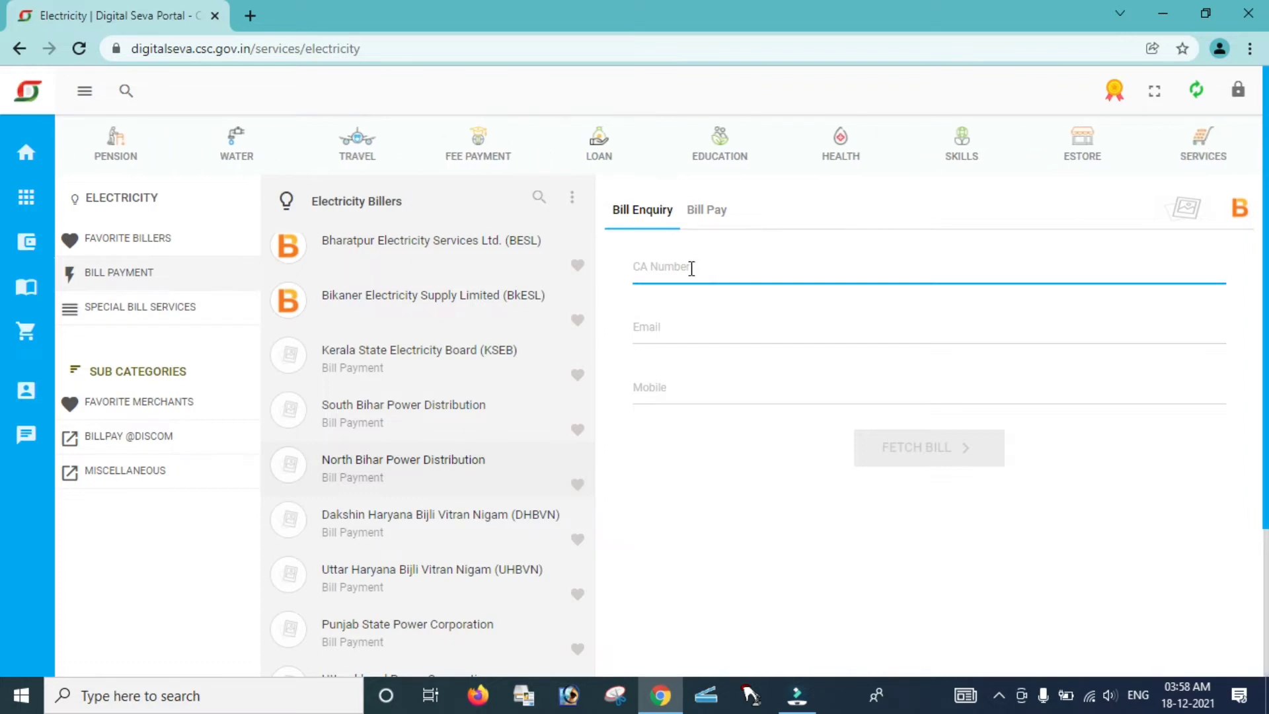
- Fetch the electricity bill using the consumer's CA number and mobile number, leaving the email empty
key(ctrl+v)
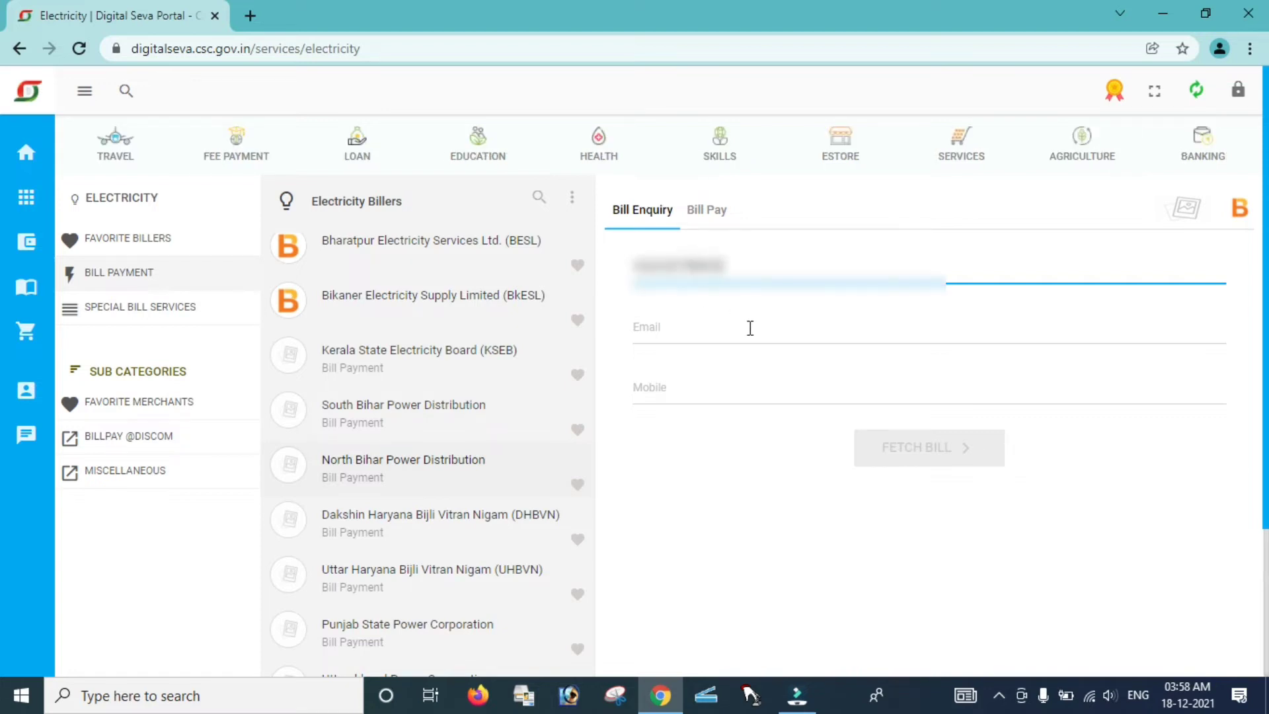
click(712, 334)
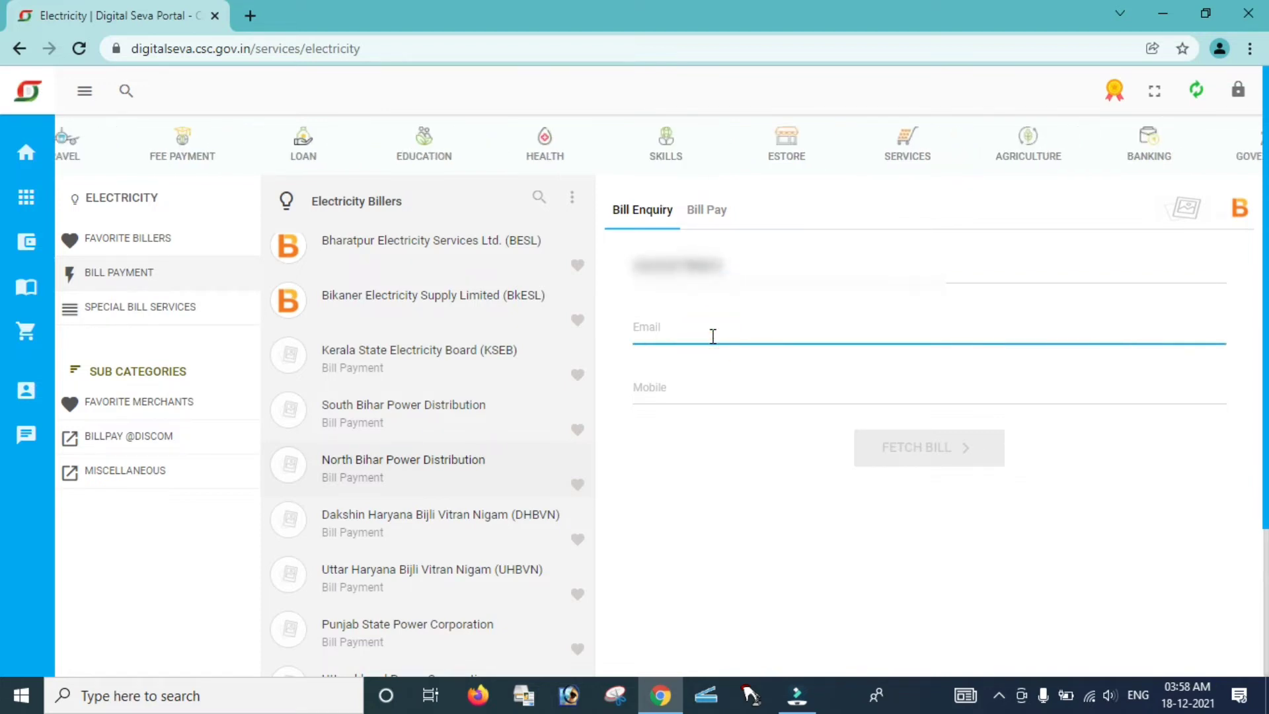
click(717, 385)
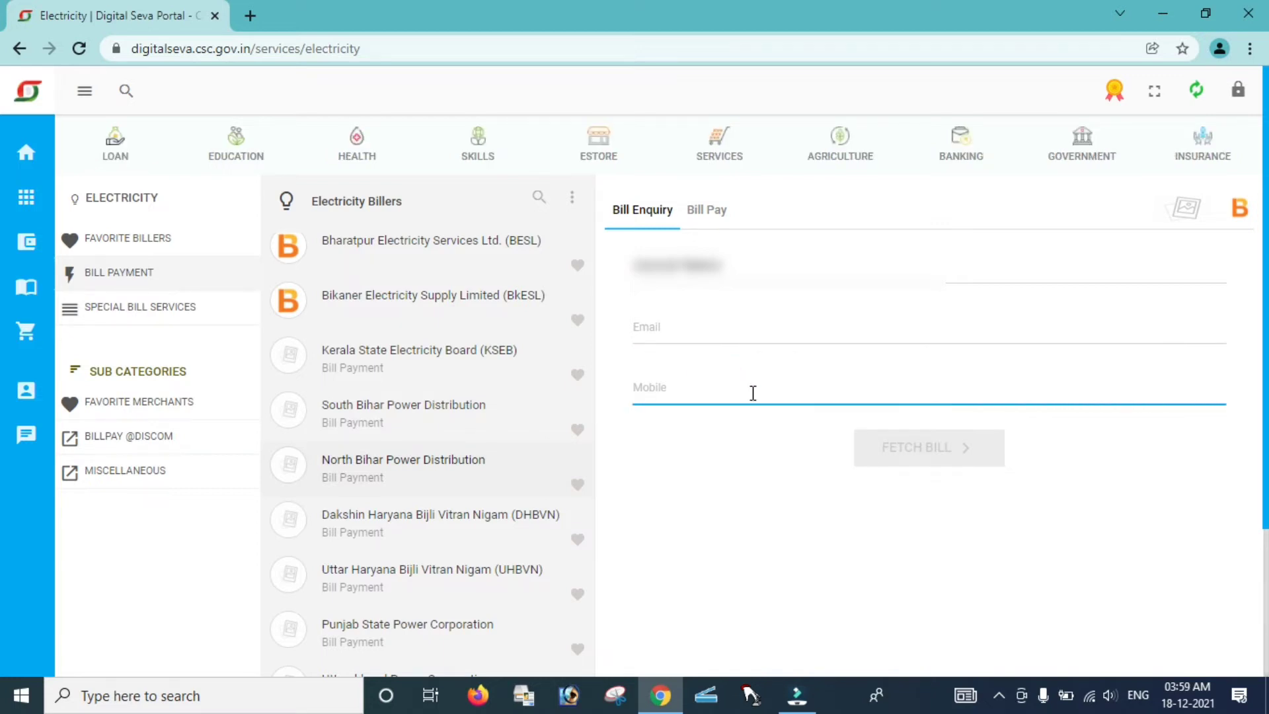
key(ctrl+v)
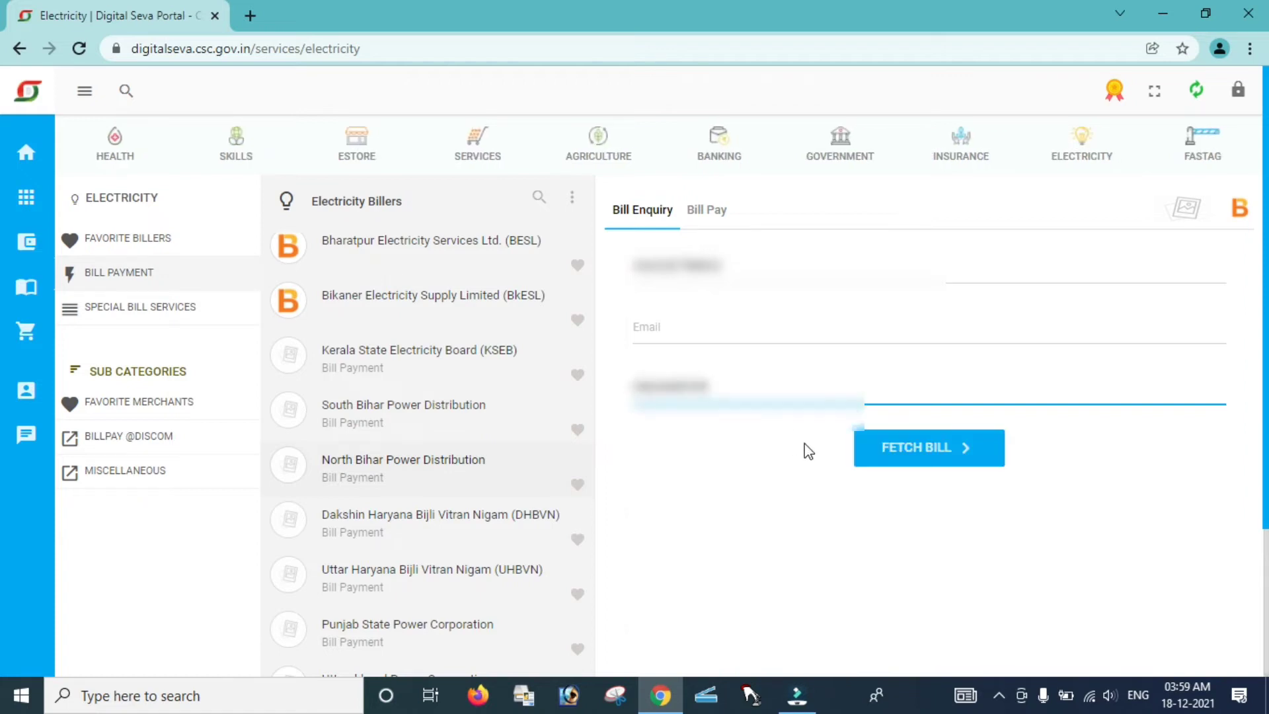
click(919, 453)
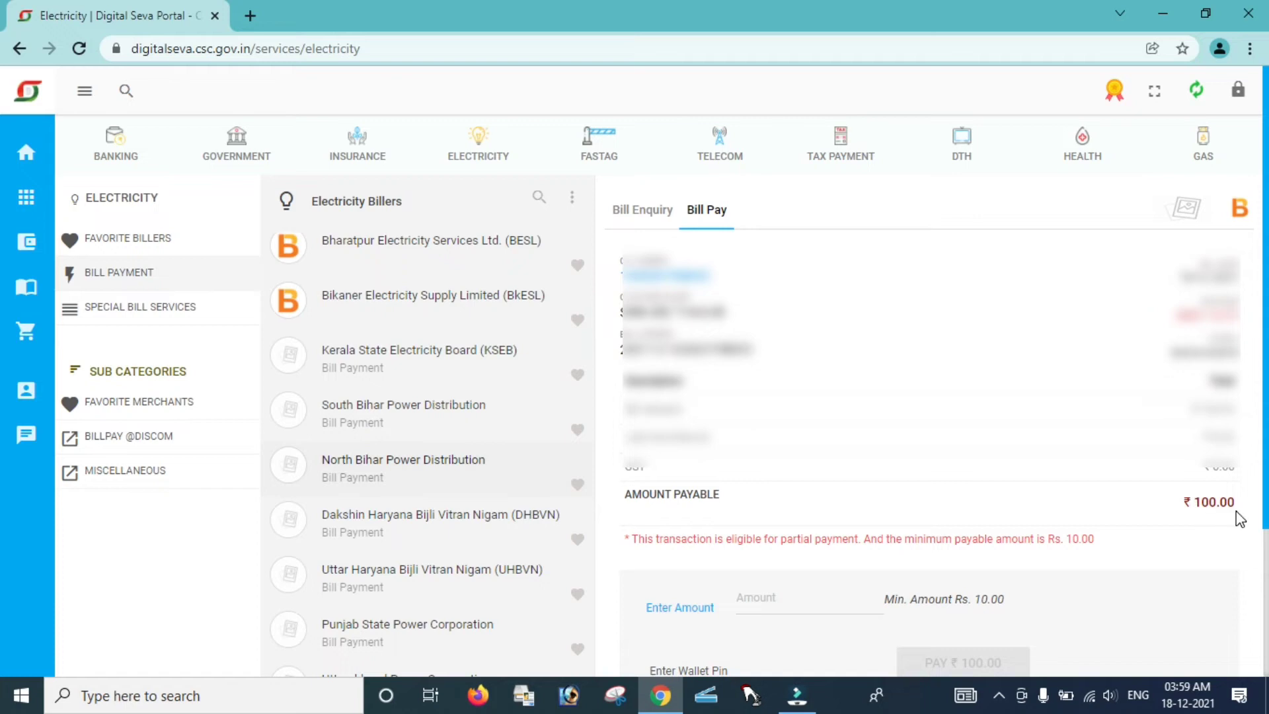
- Set the amount to pay on the fetched electricity bill to 110 rupees
scroll(950, 571, down, 2)
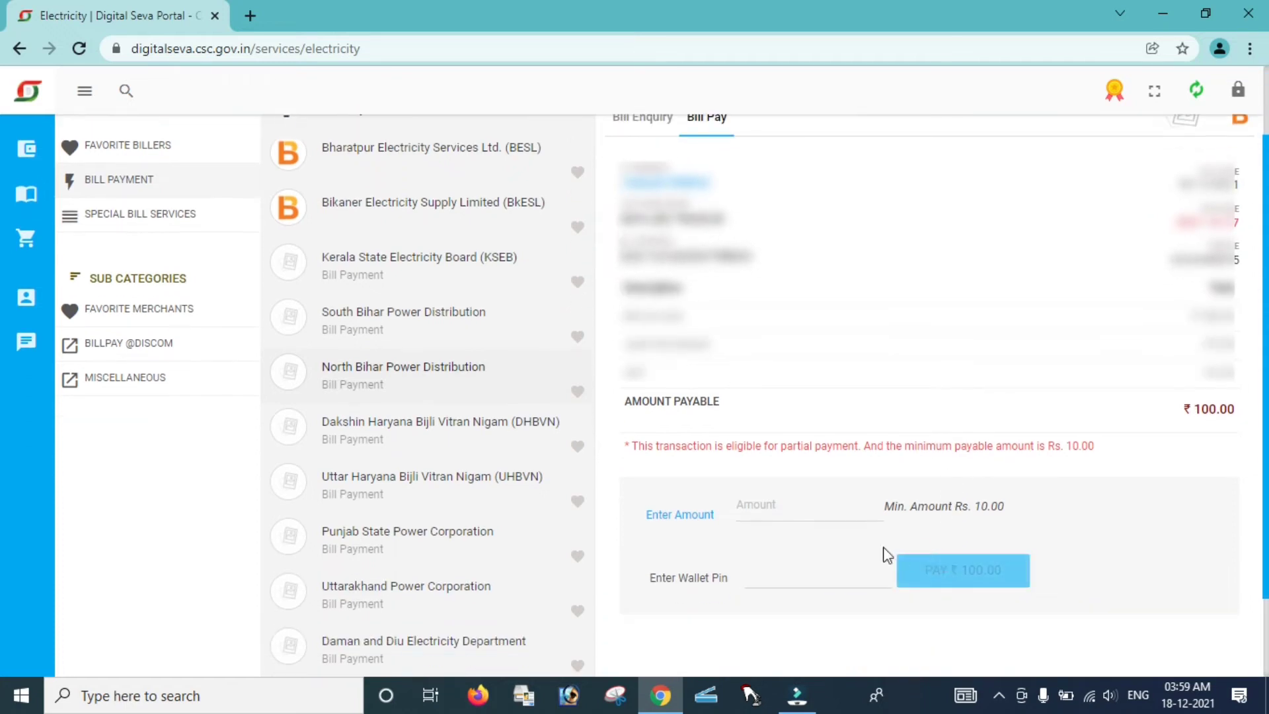
click(747, 512)
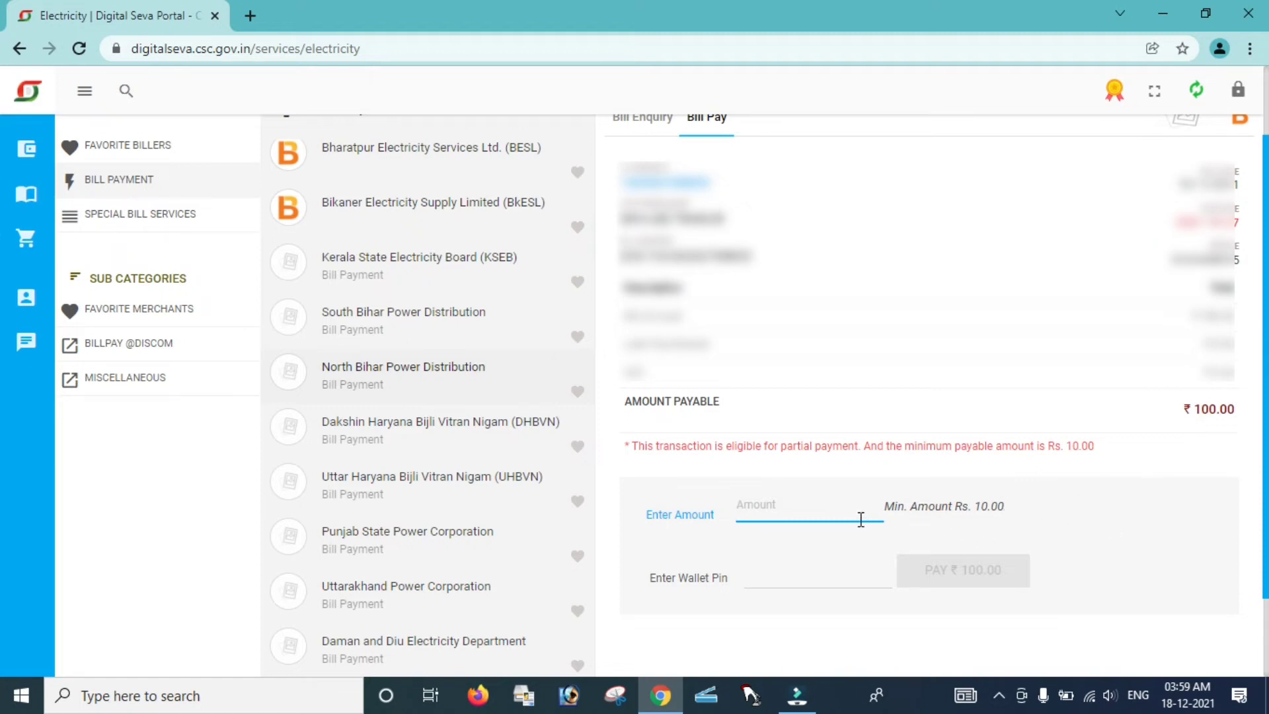
click(796, 510)
text(110)
scroll(860, 509, down, 2)
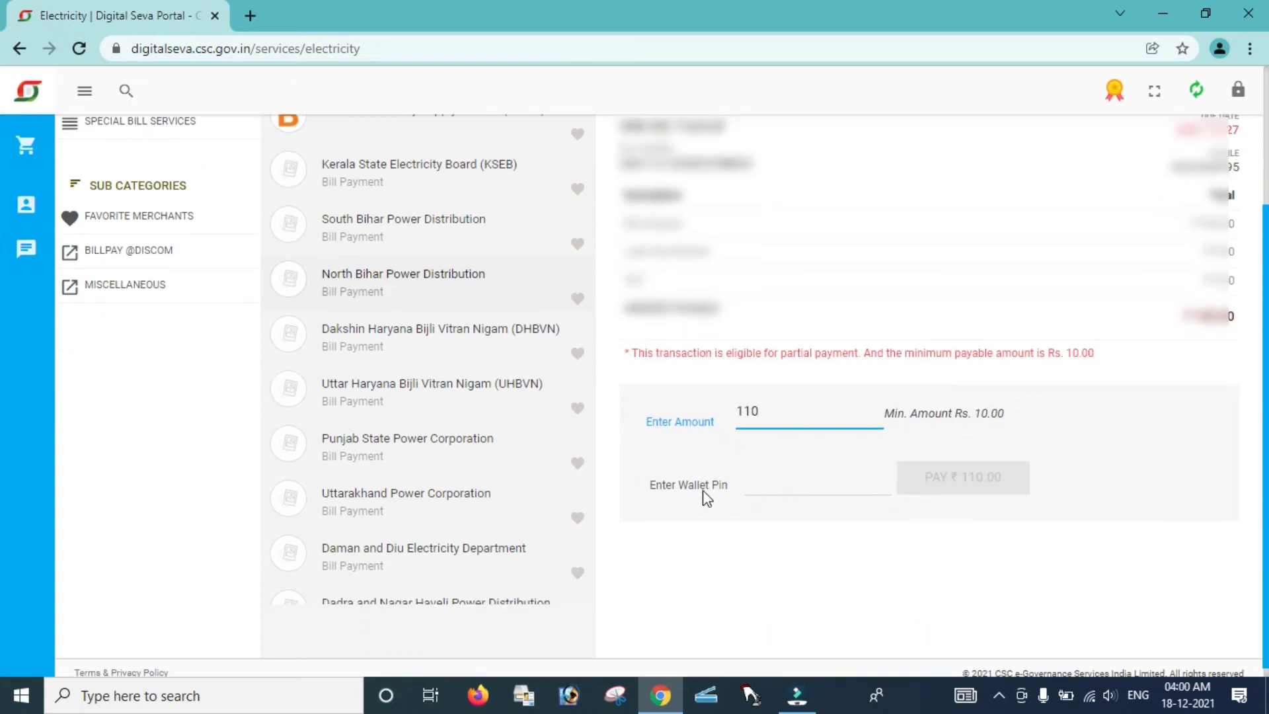
- Enter the wallet PIN and submit the bill payment, without saving the password in the browser
click(768, 480)
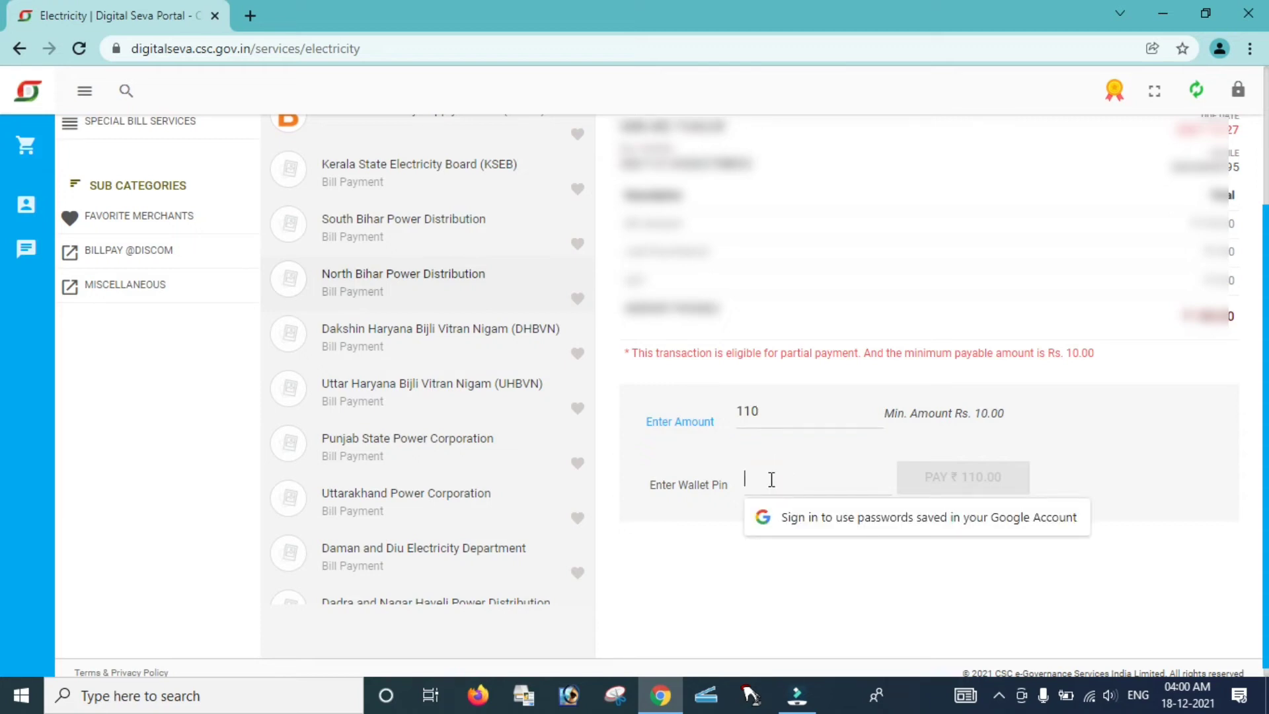
text(••••••)
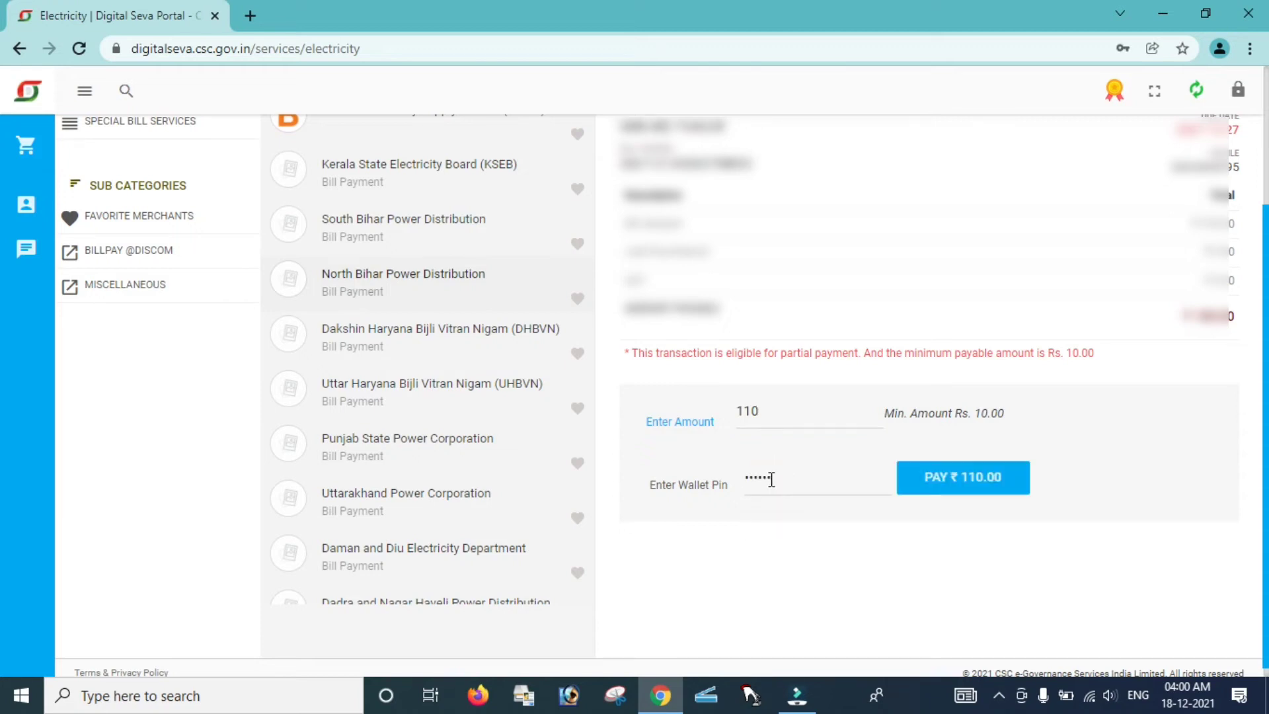
click(951, 478)
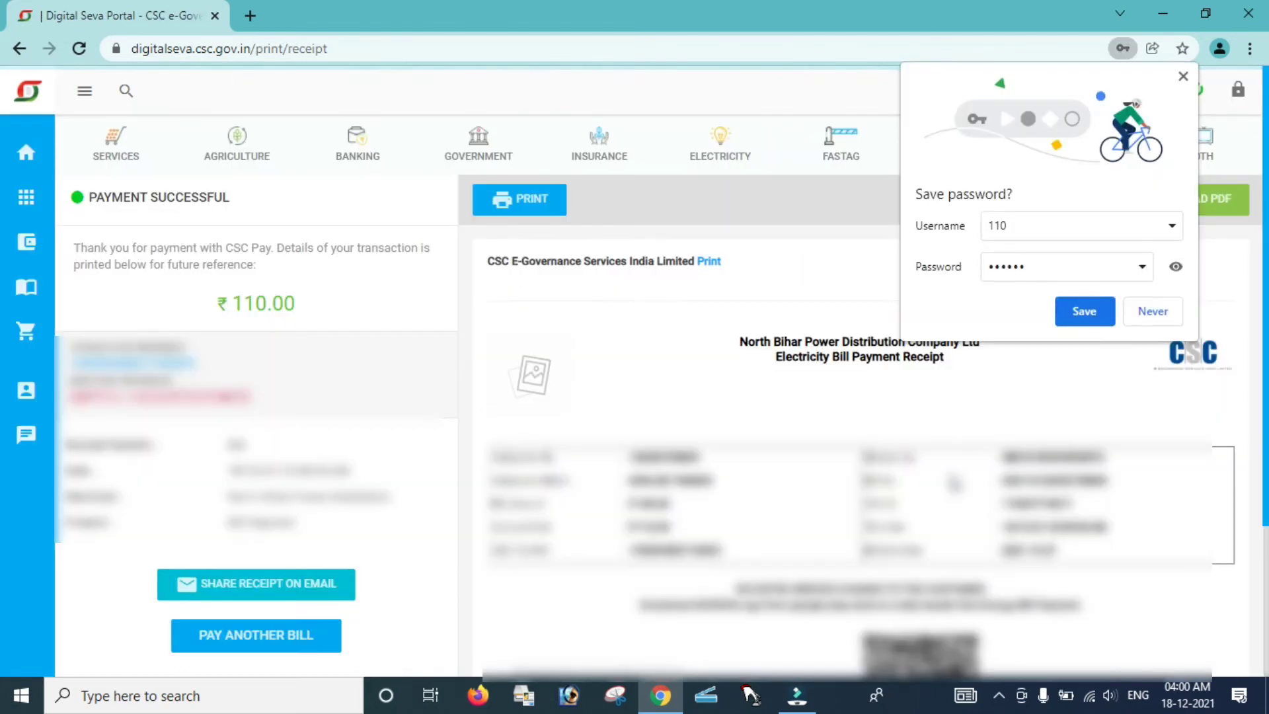
click(1182, 76)
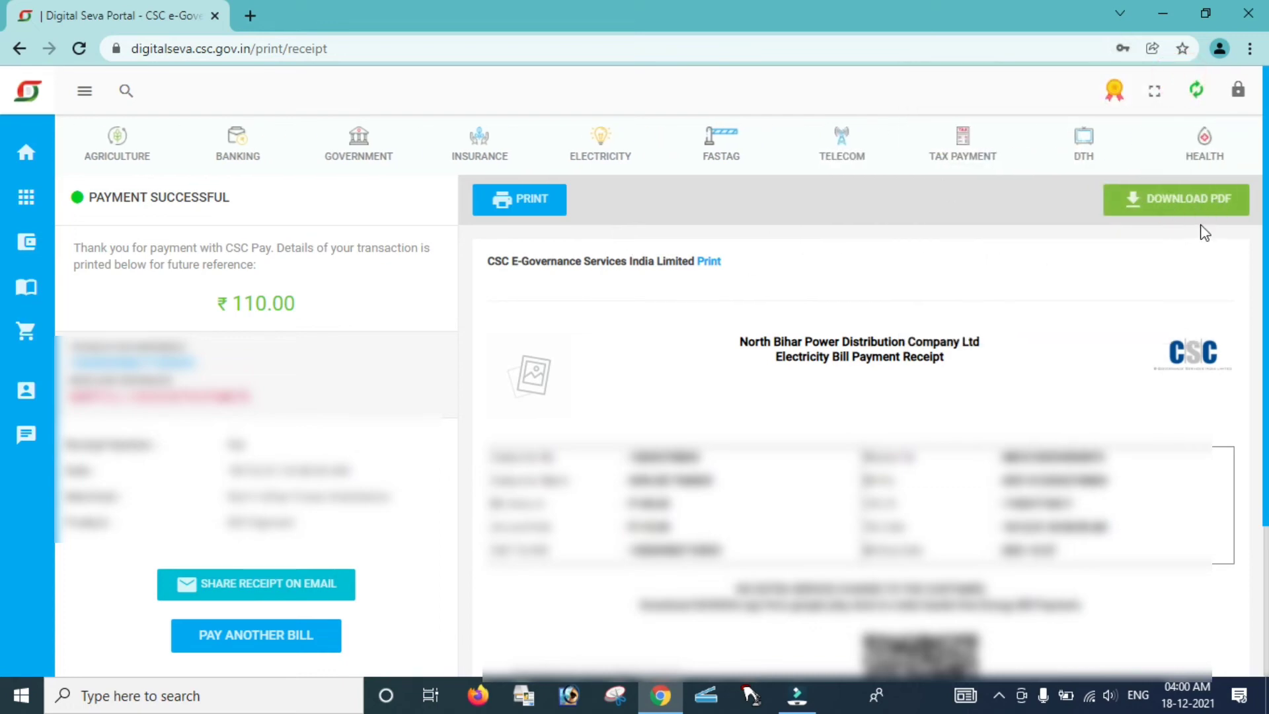
- Download the electricity bill payment receipt as a PDF and preview its printout without printing it
click(1152, 212)
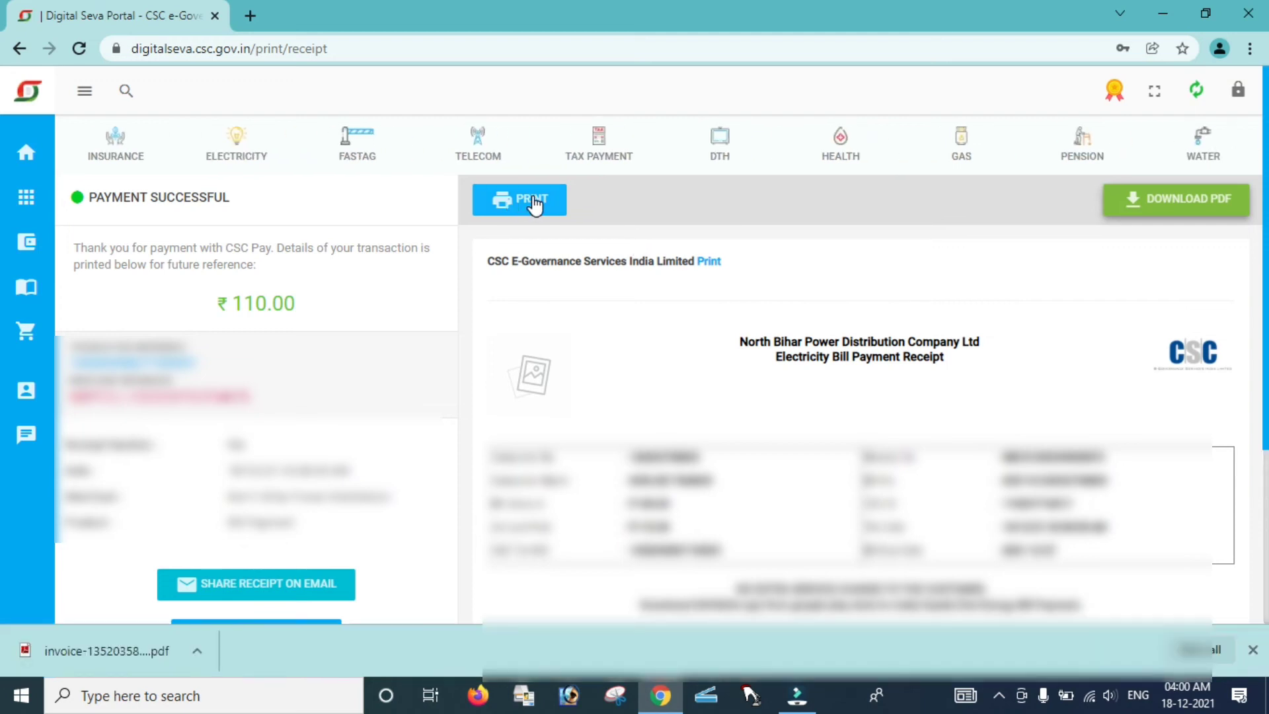
click(525, 199)
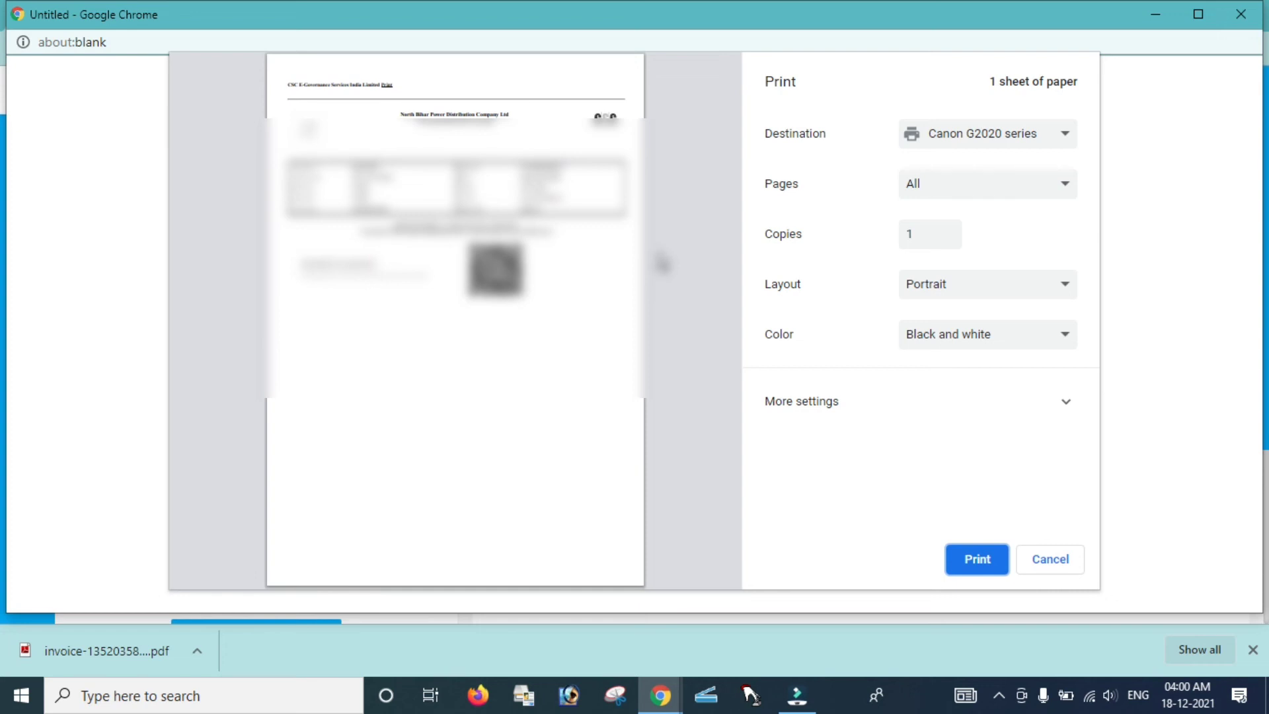
key(Escape)
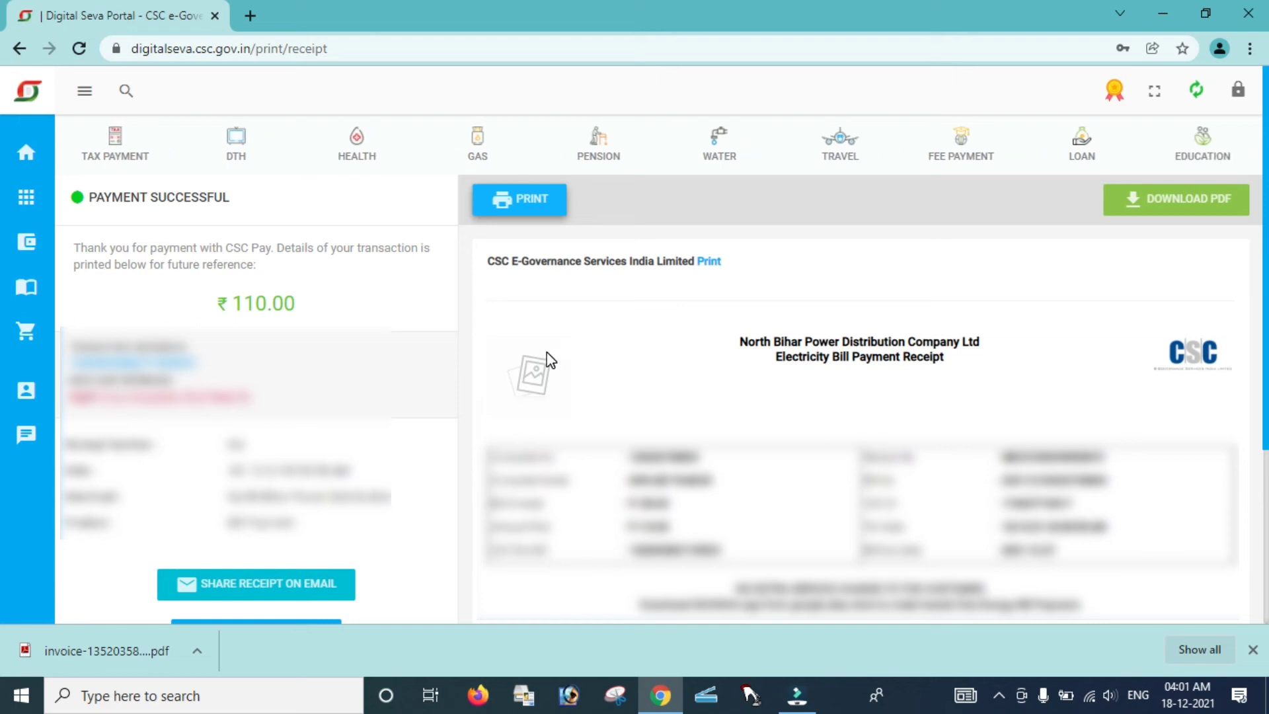
click(248, 300)
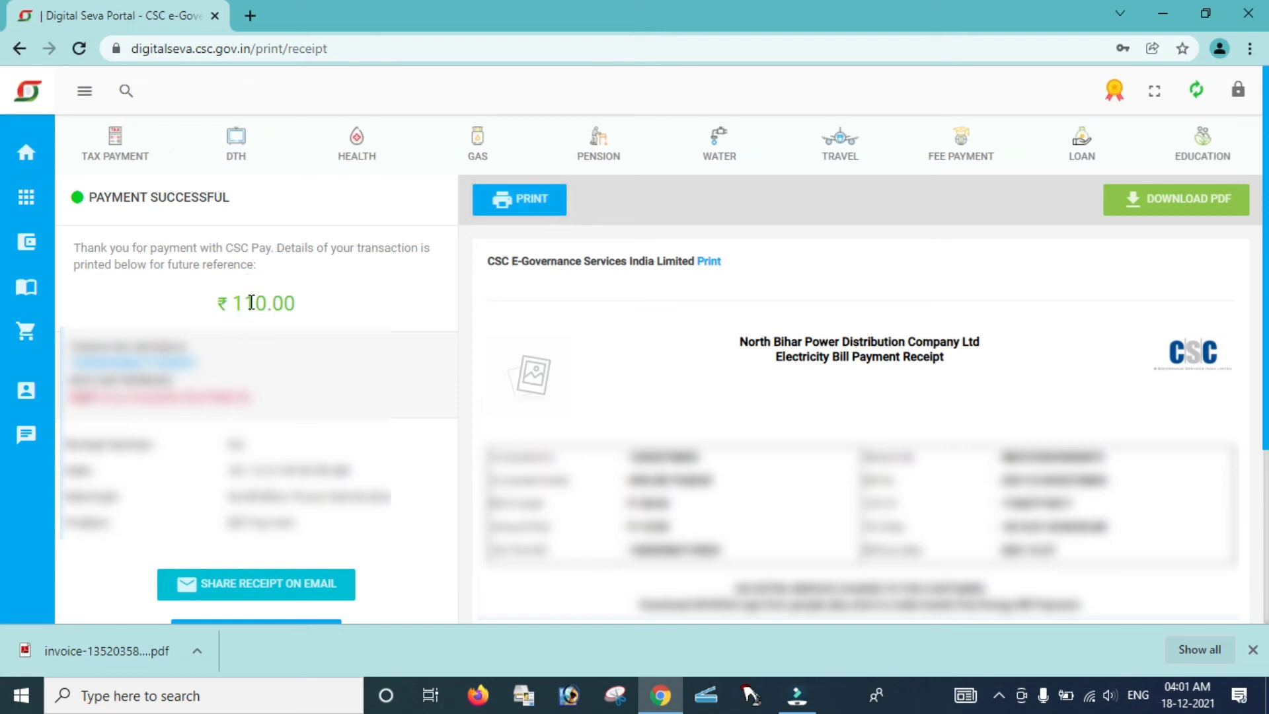